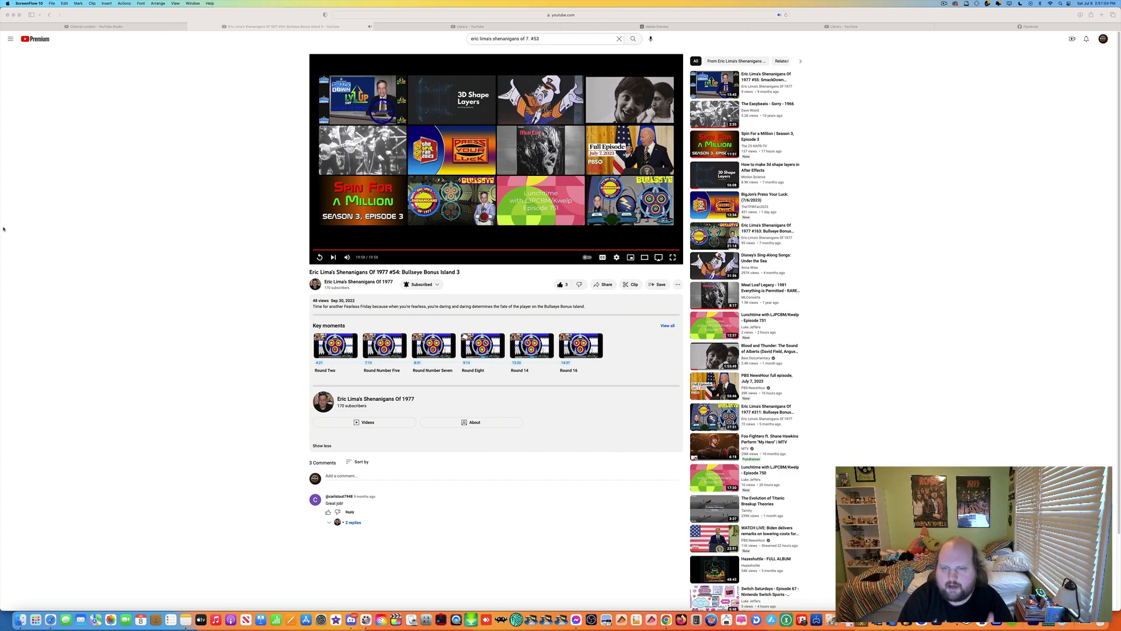
Start the #55 SmackDown NXT/LVL UP episode from the sidebar and like it, raising likes to 3
left_click(855, 82)
left_click(770, 81)
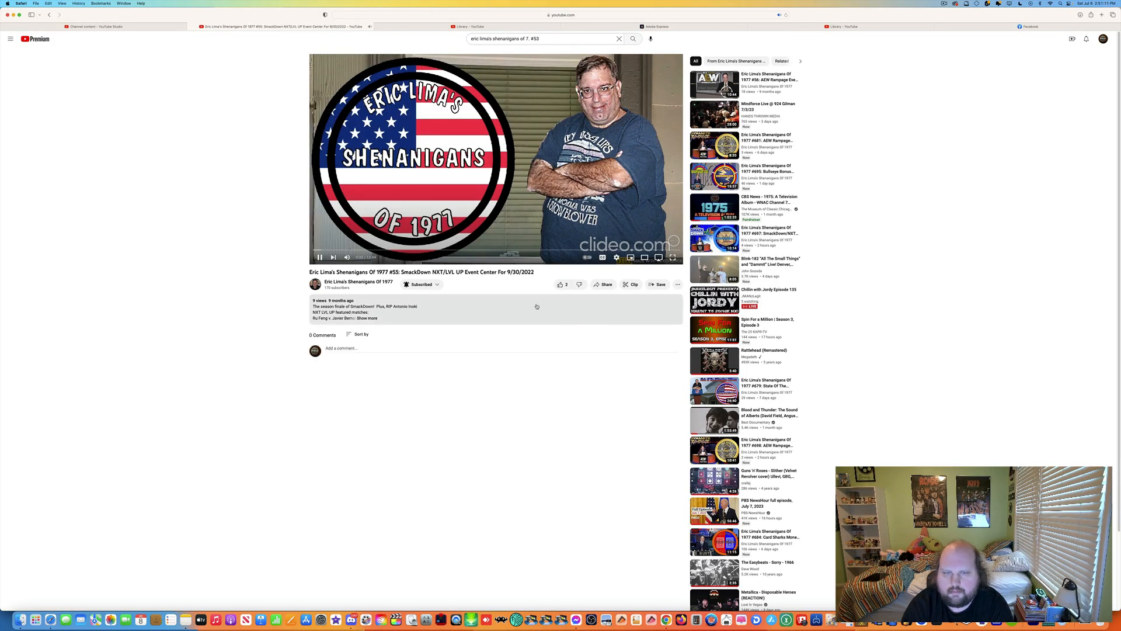
left_click(561, 284)
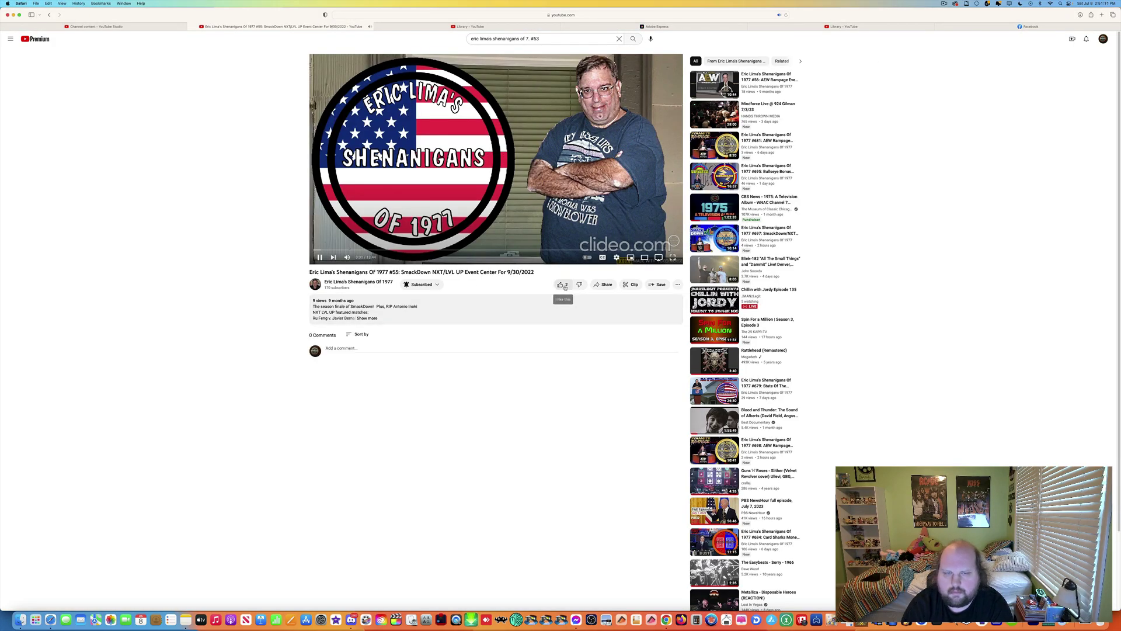
Expand the episode description to show the featured matches and channel card
left_click(514, 317)
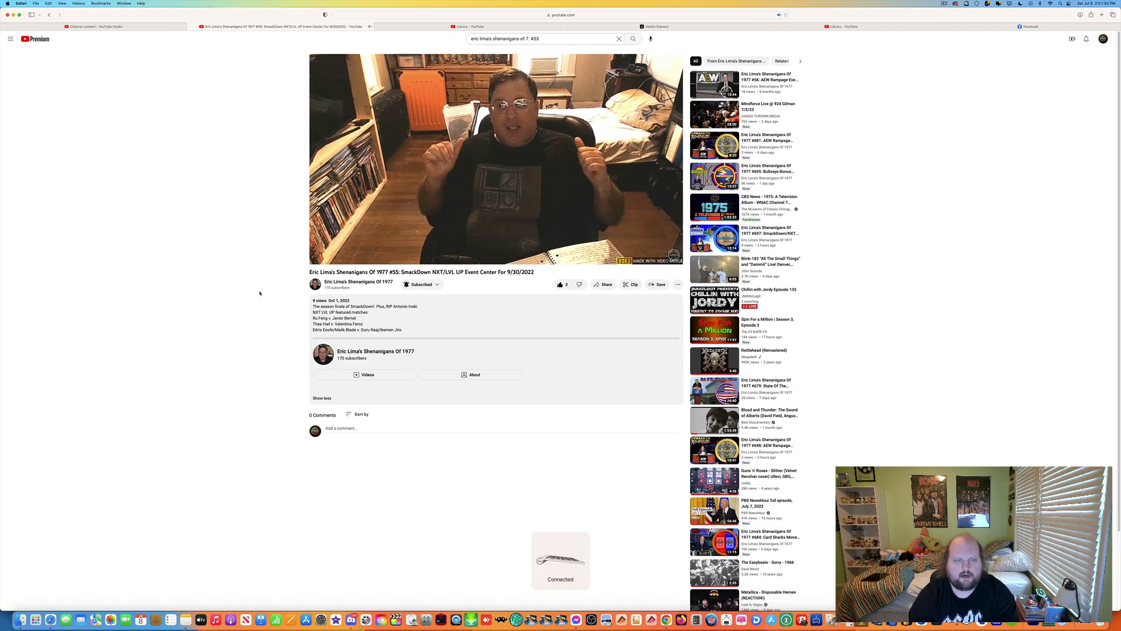
Pause and resume the SmackDown episode several times to react on webcam
key("space")
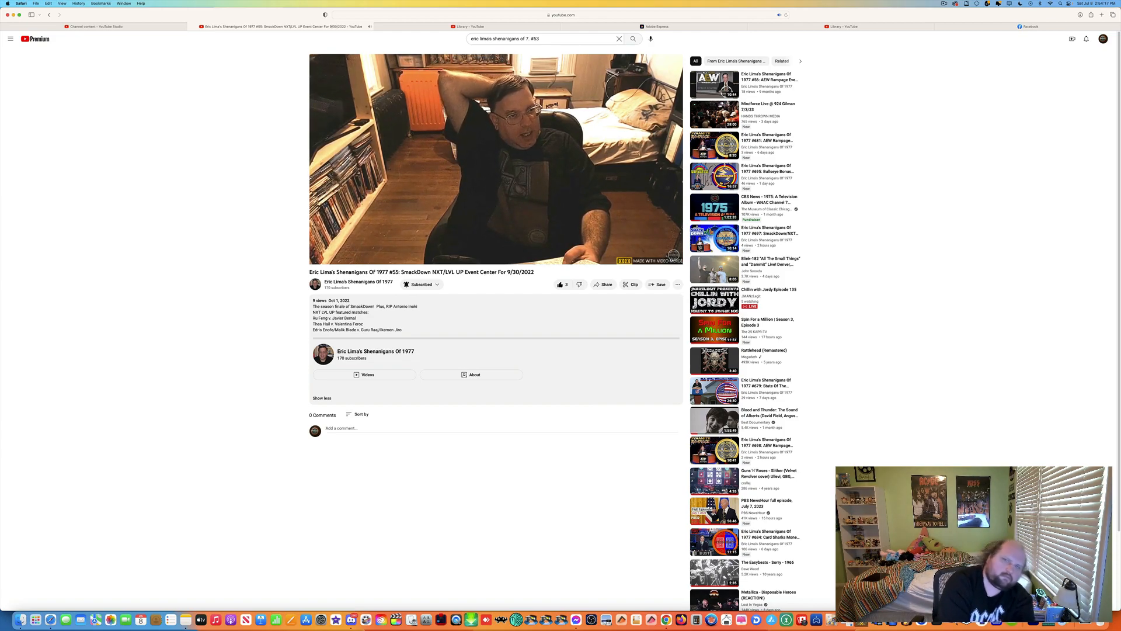
left_click(674, 241)
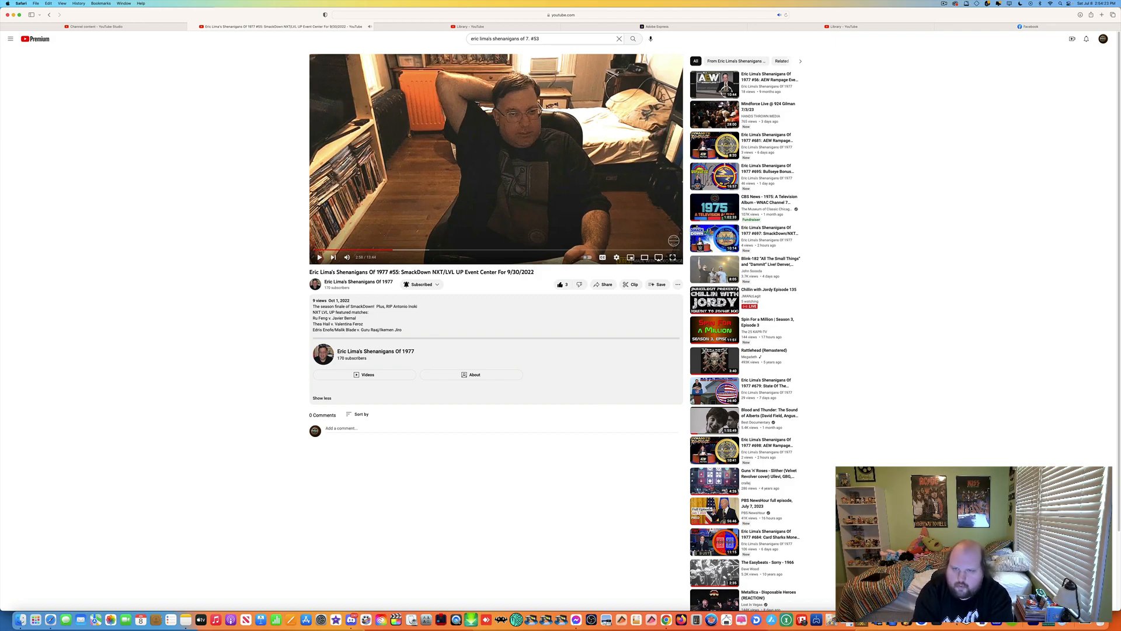
left_click(673, 240)
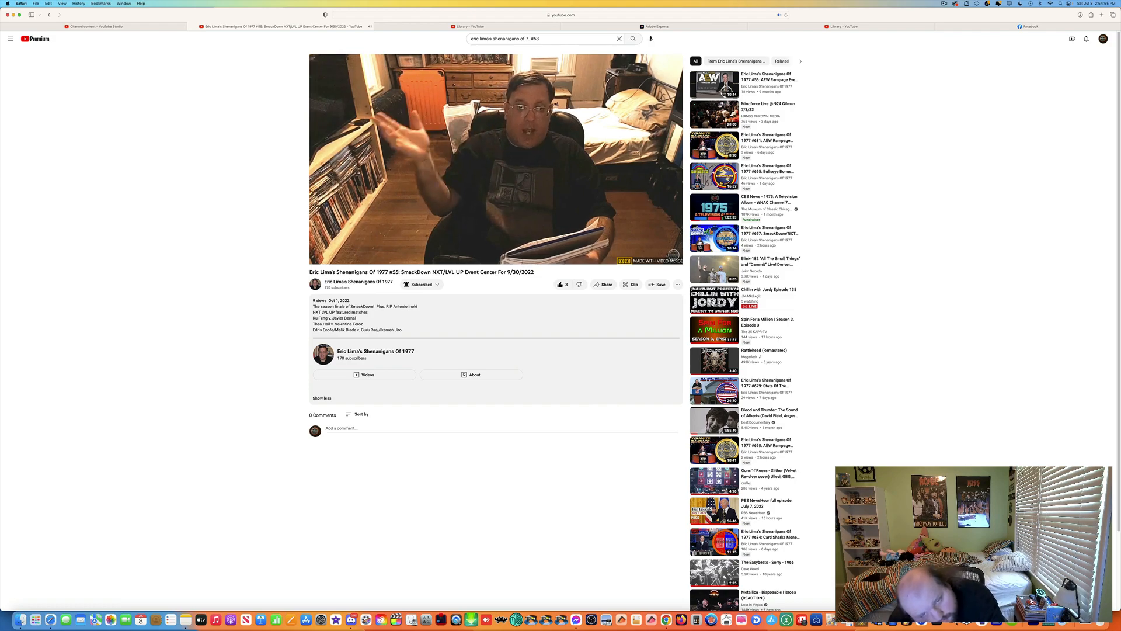
key("space")
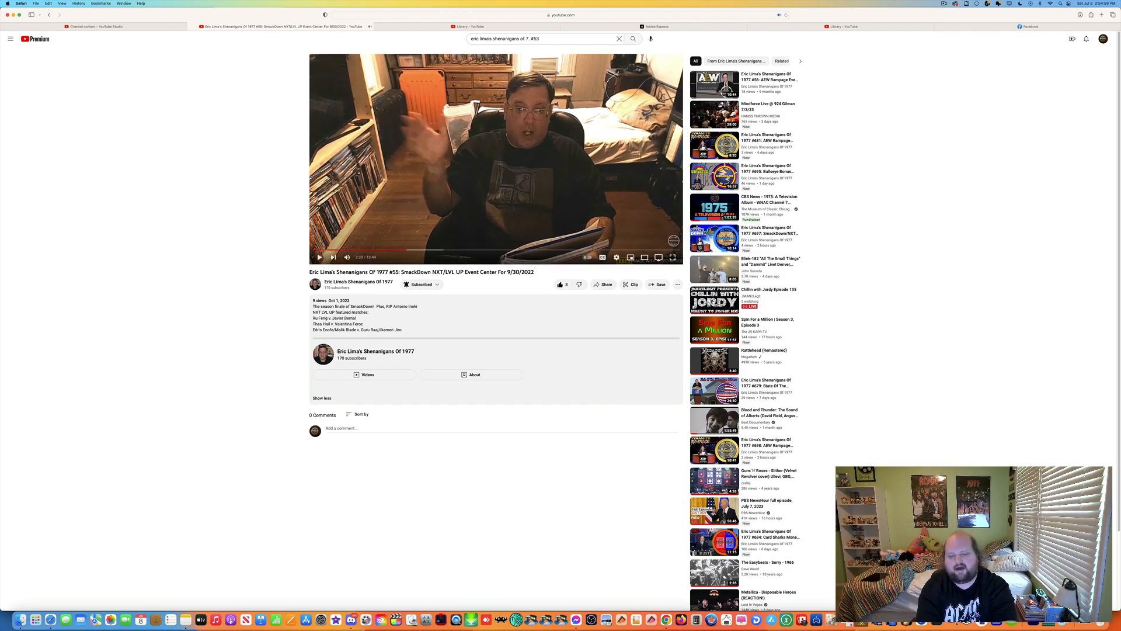
key("space")
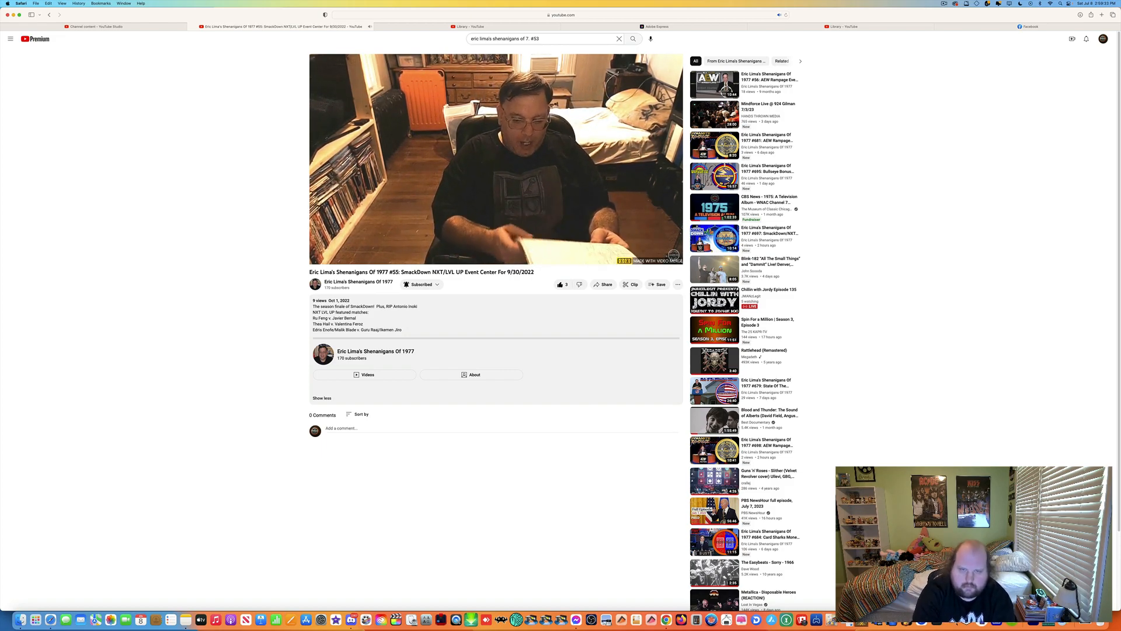
Pause the episode at about the eight-minute mark
left_click(673, 244)
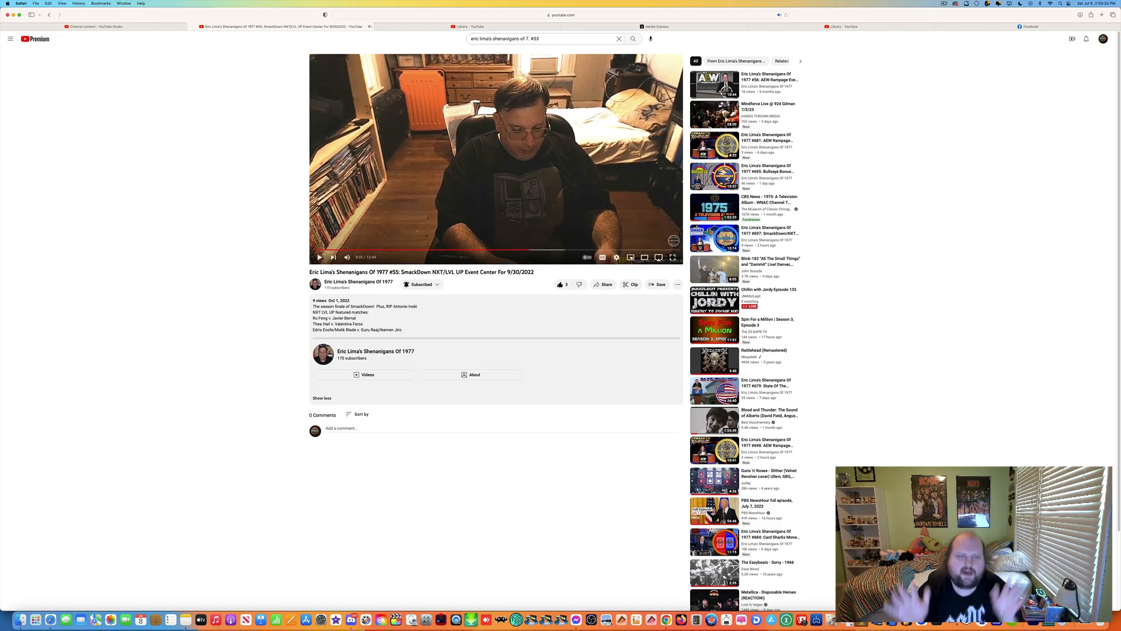